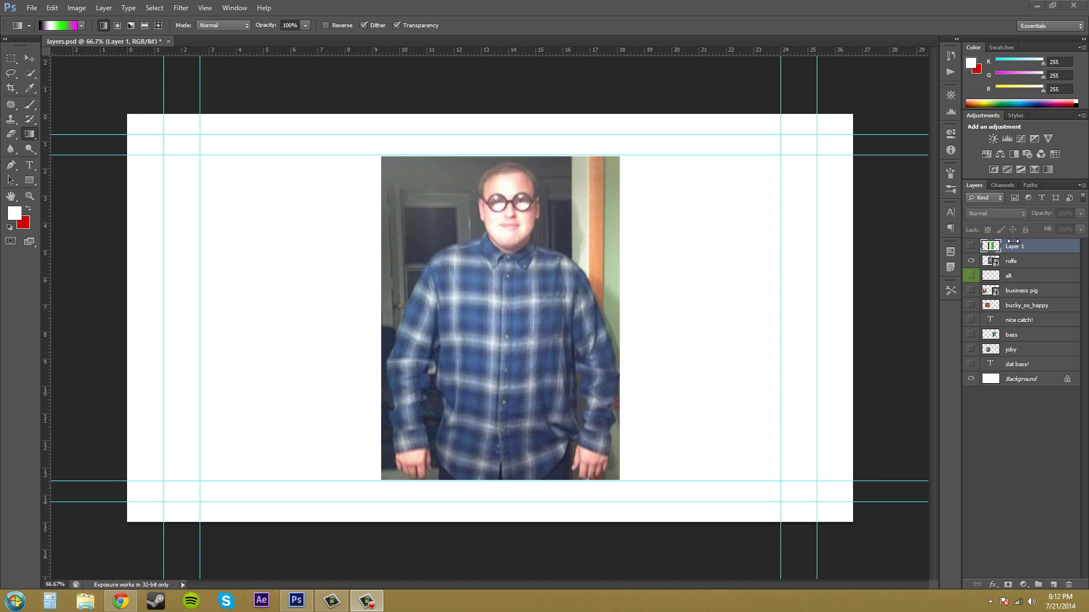
# Select Layer 1 and turn on its visibility so the gradient covers the rolfe photo
pyautogui.keyDown('ctrl'); pyautogui.click(984, 260); pyautogui.keyUp('ctrl')
pyautogui.click(1018, 262)
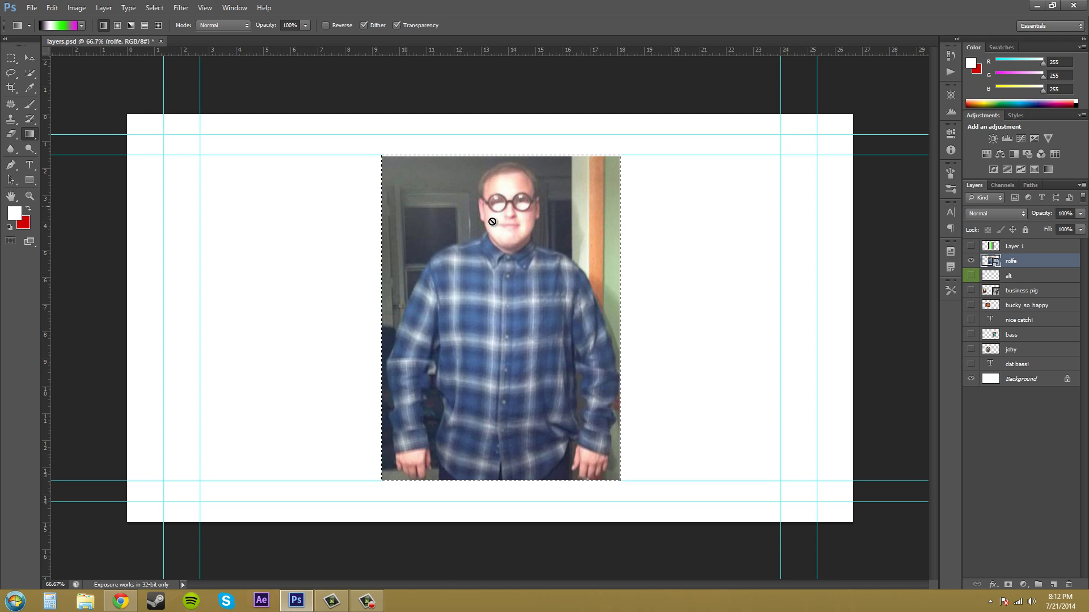
pyautogui.click(1023, 250)
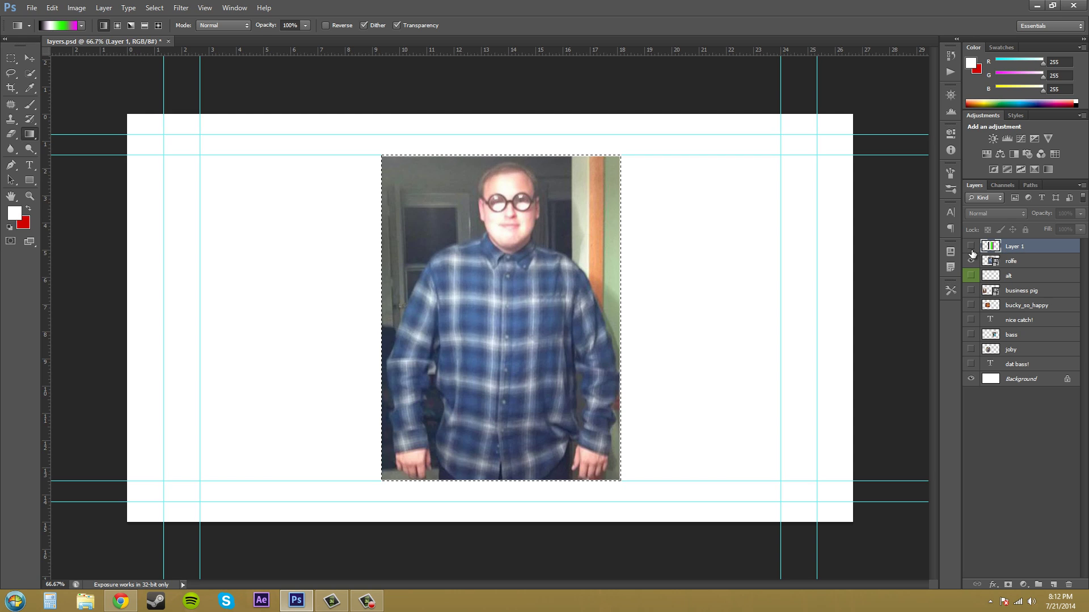
pyautogui.click(971, 248)
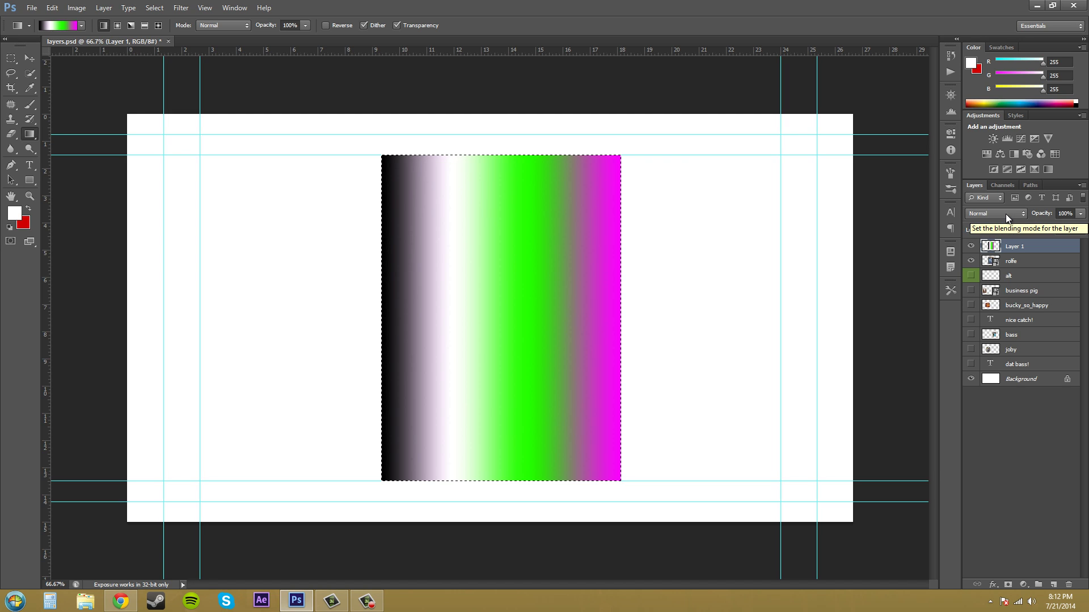
# Open Layer 1's blend mode dropdown, currently set to Normal, in the Layers panel
pyautogui.click(1005, 214)
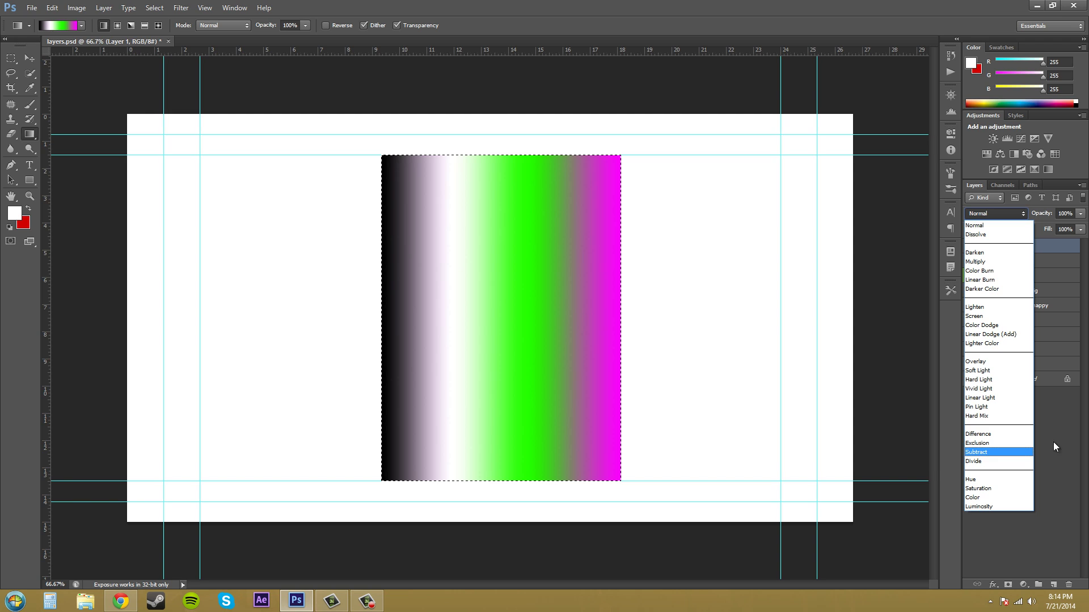
# Keep Layer 1 at Normal blend, deselect with Ctrl+D, and reselect Layer 1
pyautogui.click(979, 226)
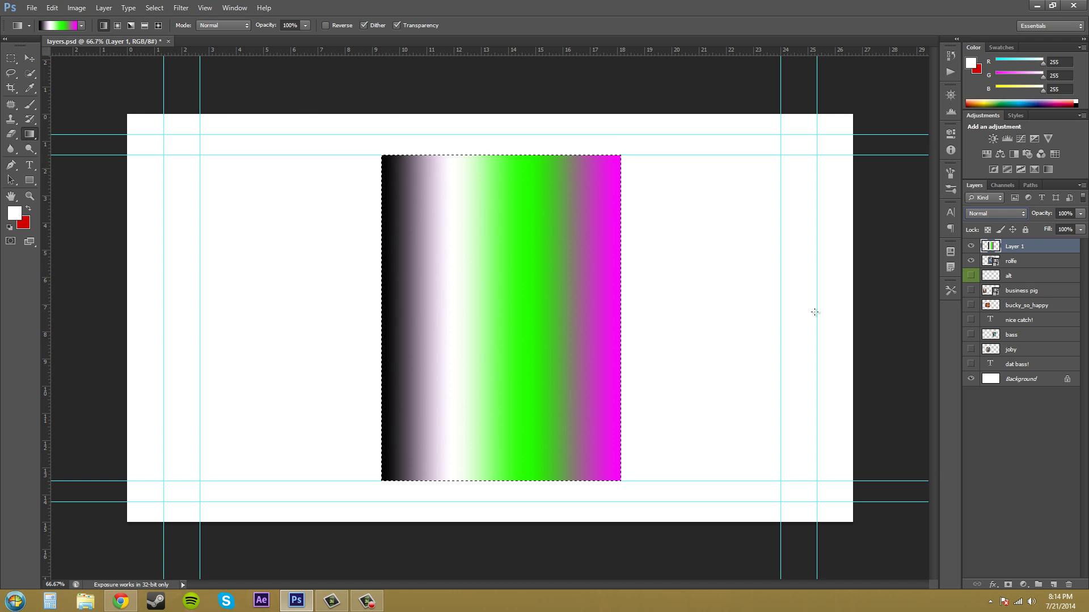
pyautogui.hotkey('ctrl', 'd')
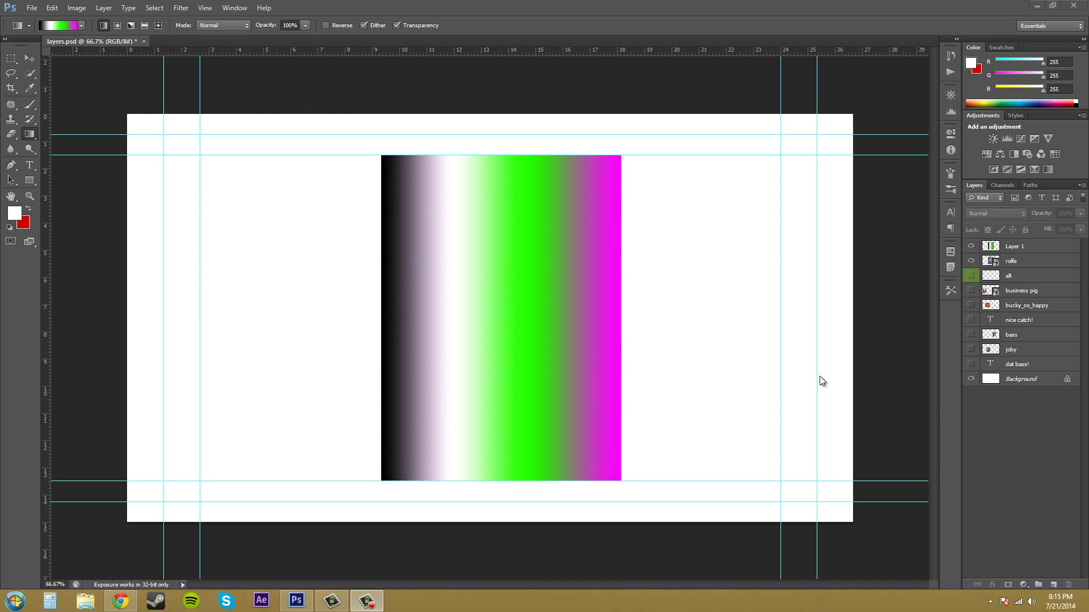
pyautogui.keyDown('ctrl'); pyautogui.click(1000, 250); pyautogui.keyUp('ctrl')
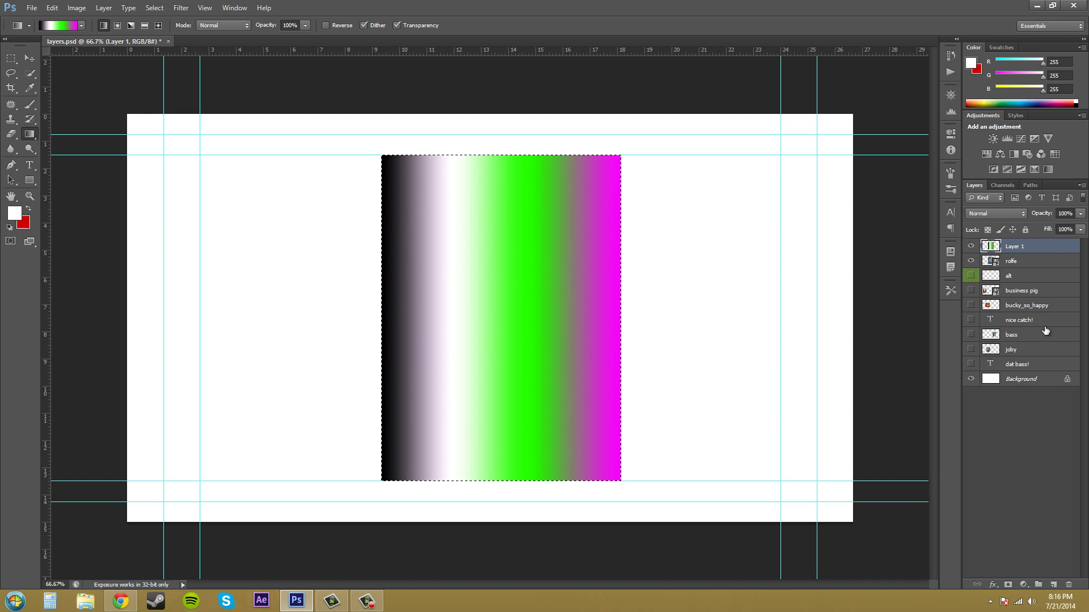
pyautogui.click(1012, 215)
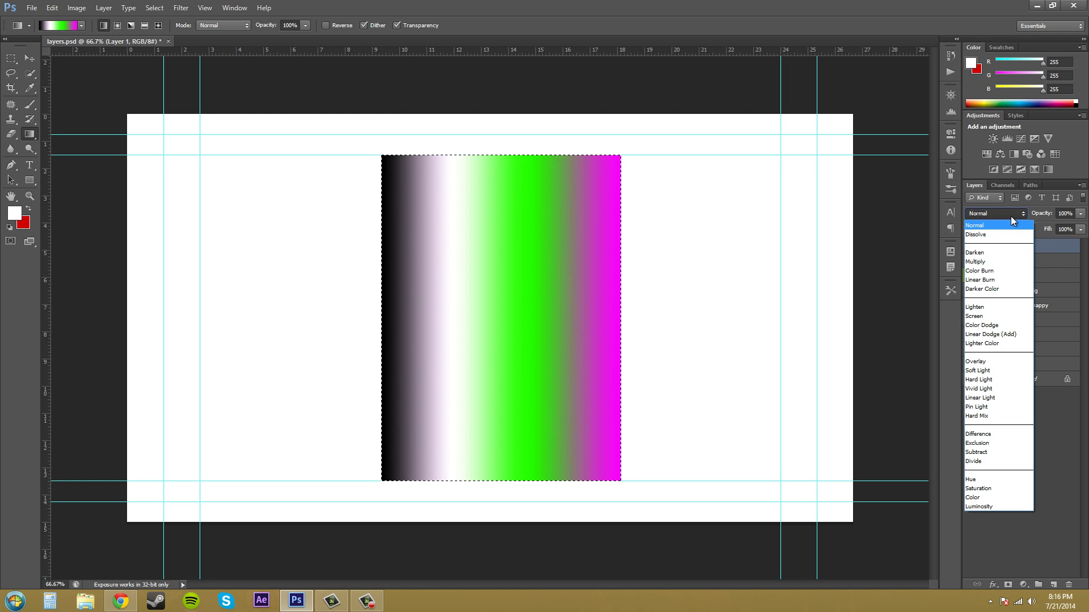
pyautogui.click(988, 233)
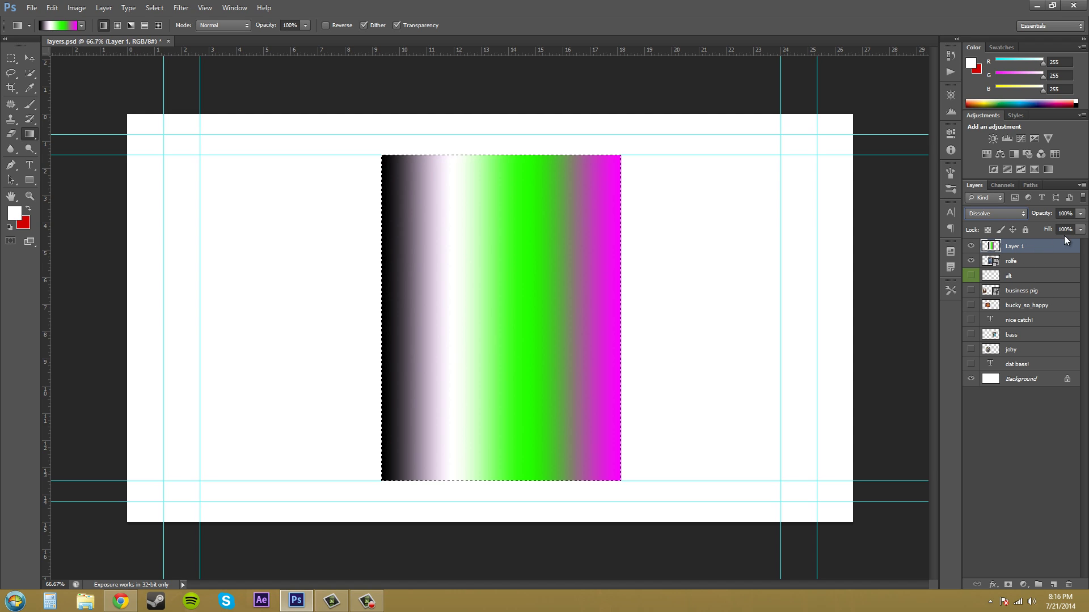
pyautogui.click(1042, 262)
pyautogui.click(1042, 248)
pyautogui.moveTo(1080, 214); pyautogui.dragTo(1080, 228)
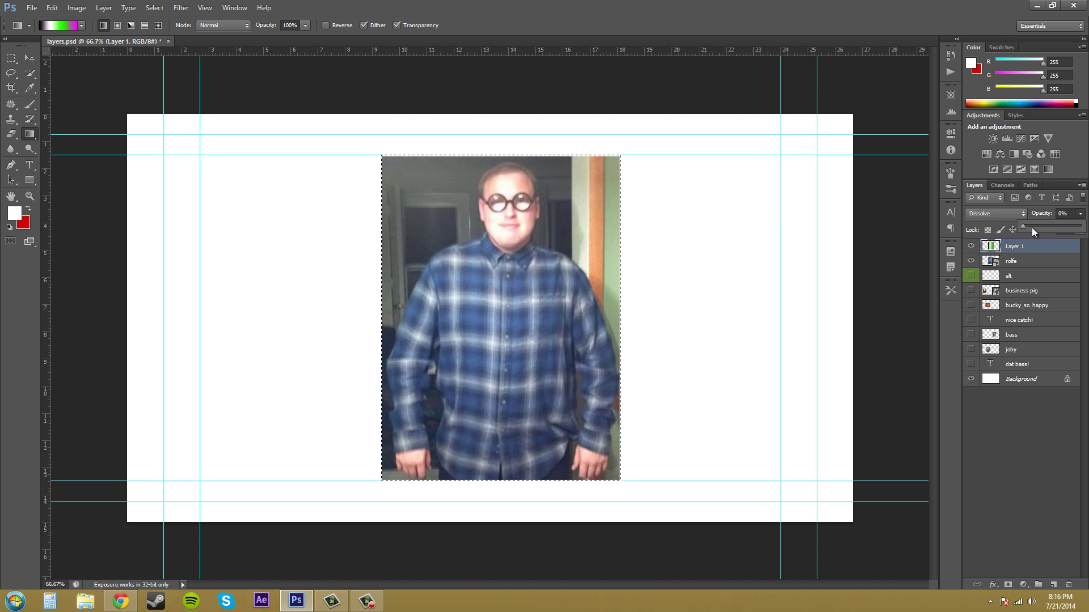
pyautogui.moveTo(1056, 226); pyautogui.dragTo(1081, 226)
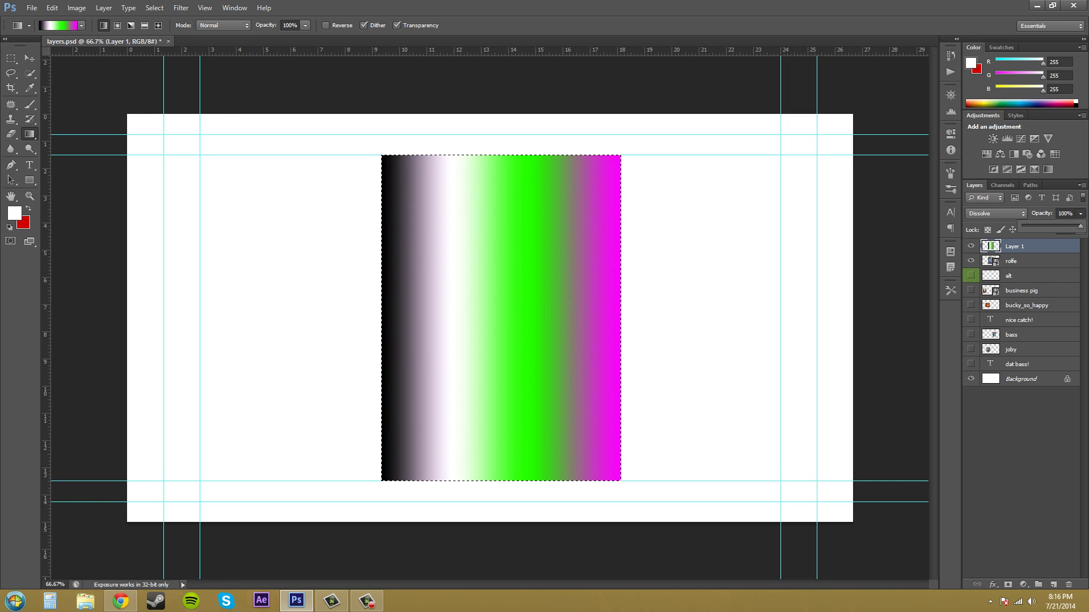
pyautogui.click(1000, 216)
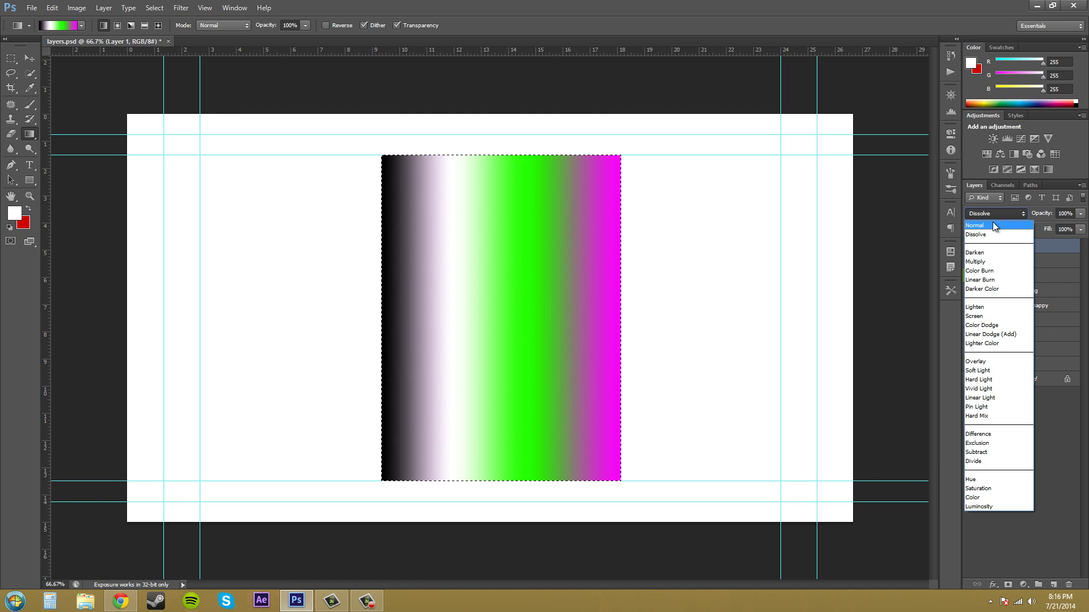
pyautogui.click(992, 223)
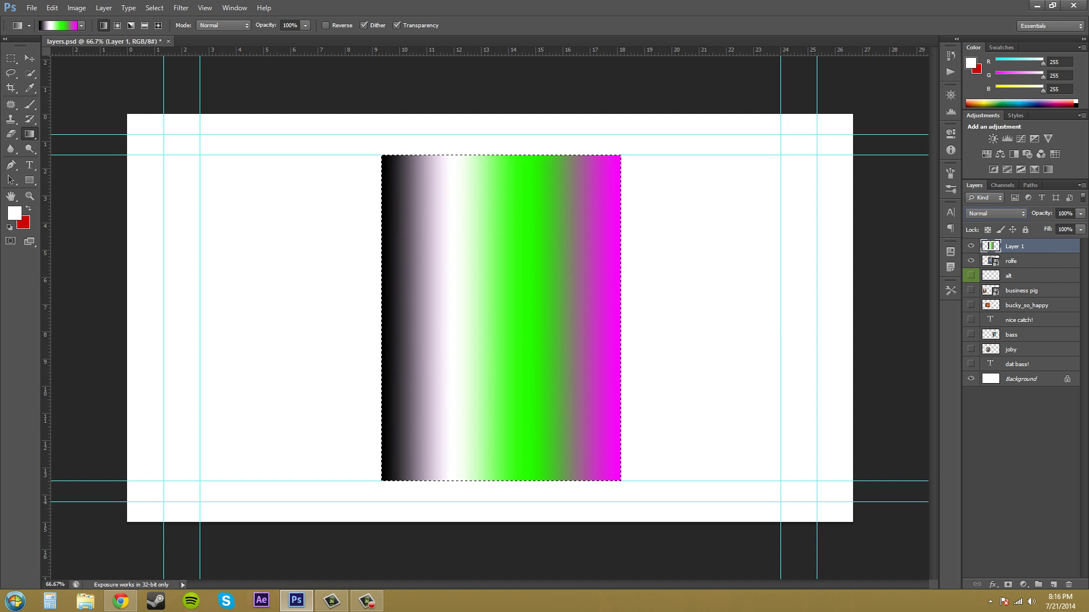
# Set Layer 1's blend mode to Darken
pyautogui.press('Down')
pyautogui.press('Down')
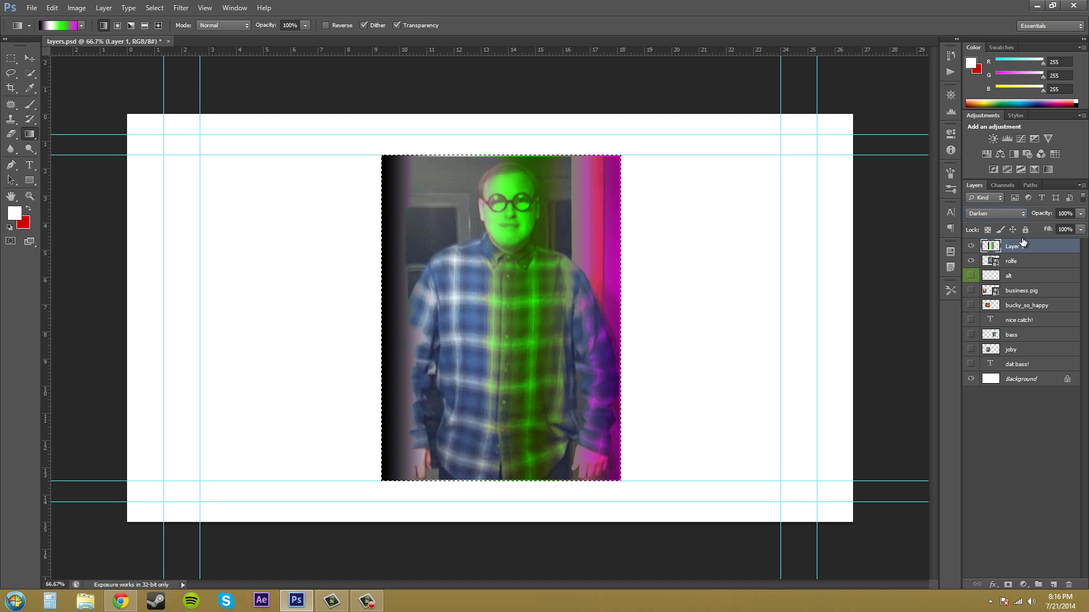
pyautogui.click(1009, 213)
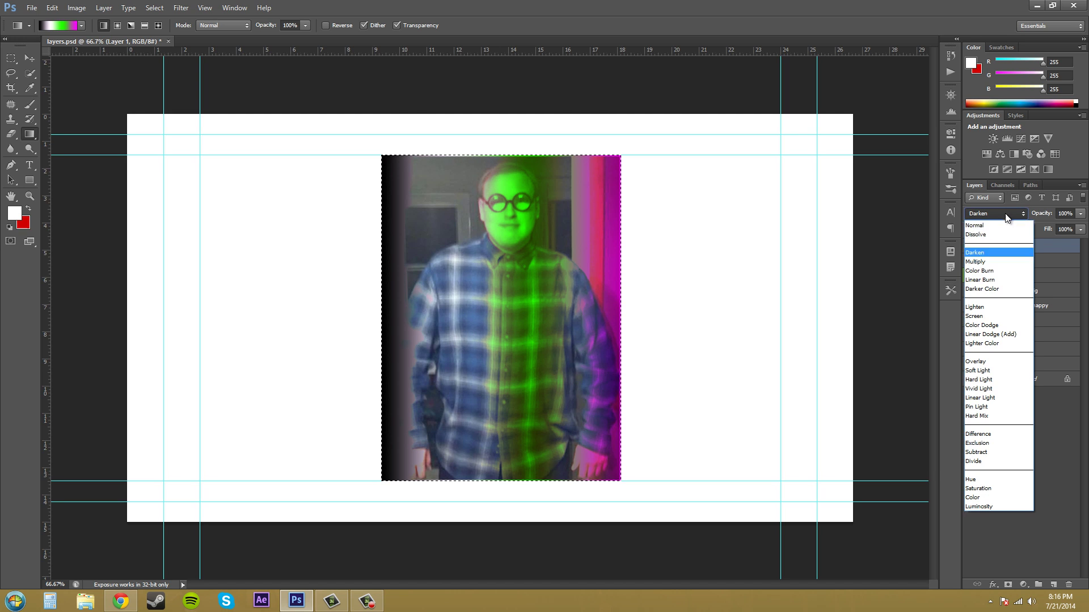
pyautogui.click(983, 258)
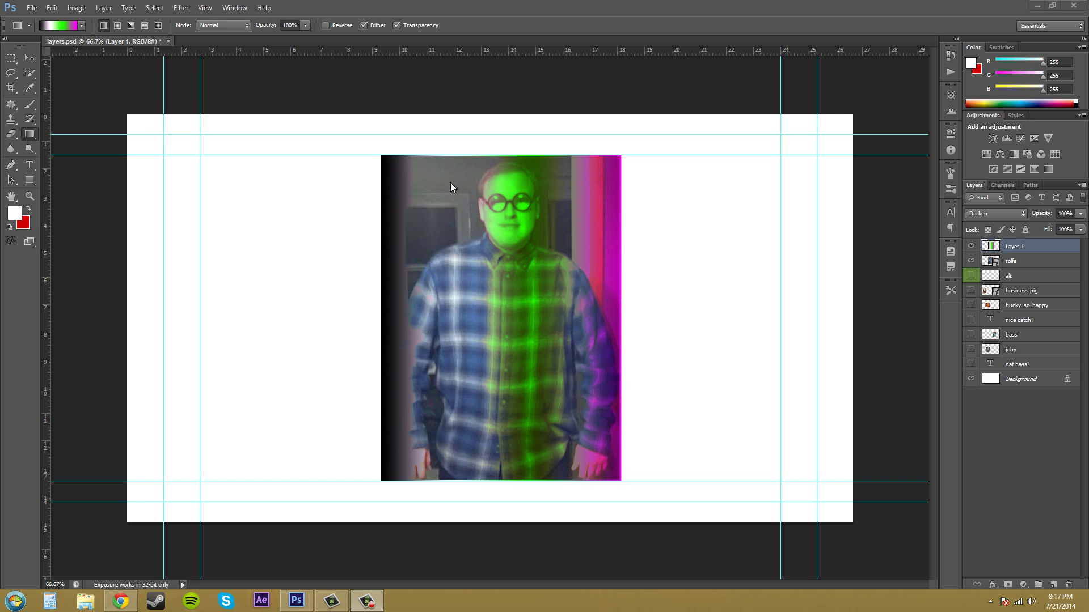
# Hide and re-show the rolfe photo layer to compare the Darken result
pyautogui.click(971, 261)
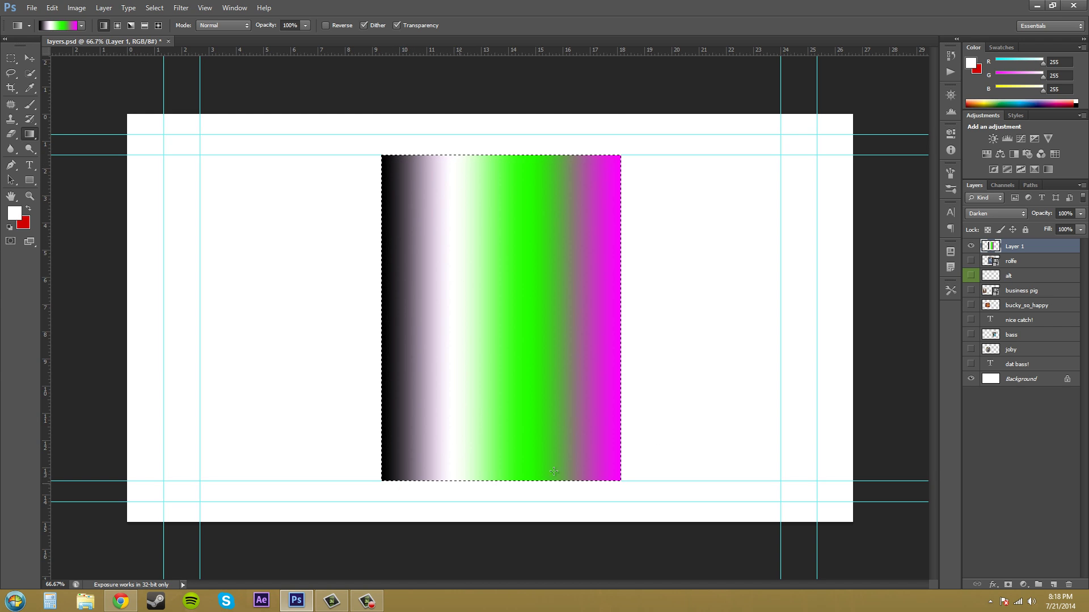
pyautogui.click(971, 261)
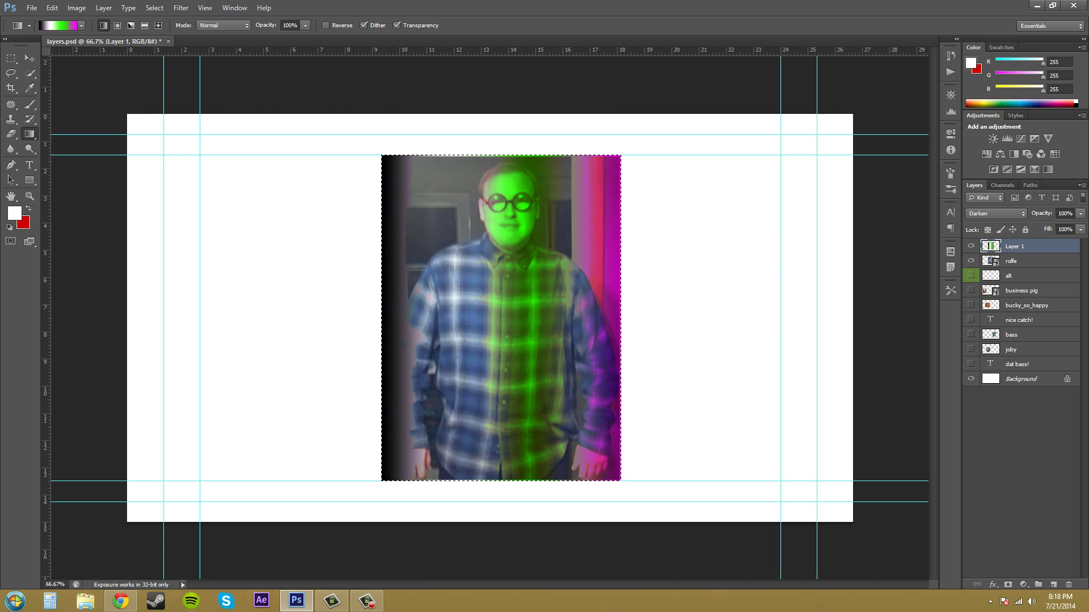
pyautogui.hotkey('alt', 'Tab')
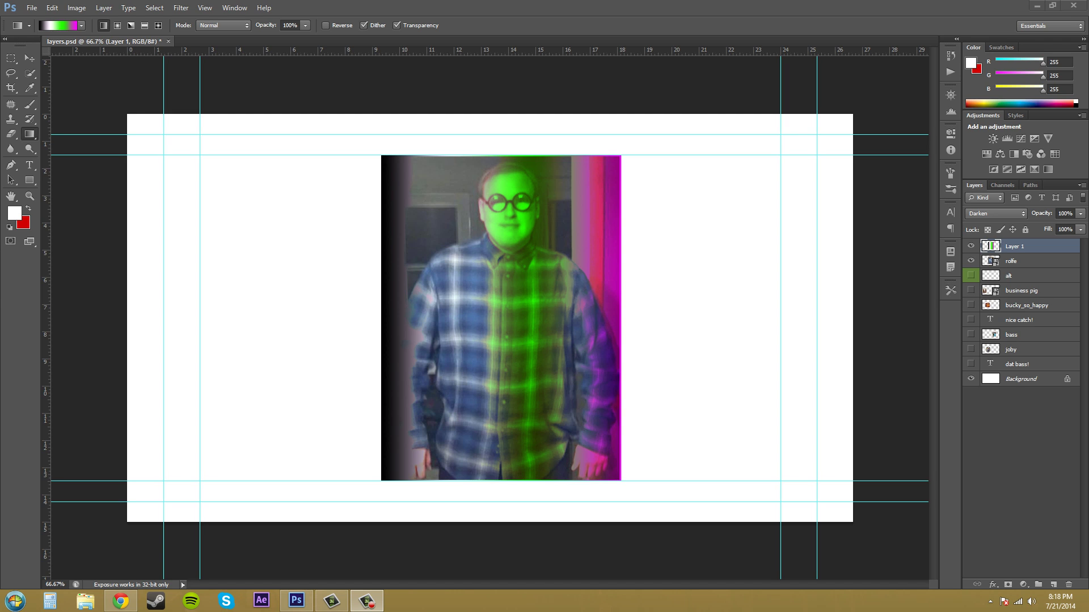
# Change Layer 1's blend mode from Darken to Multiply
pyautogui.click(985, 214)
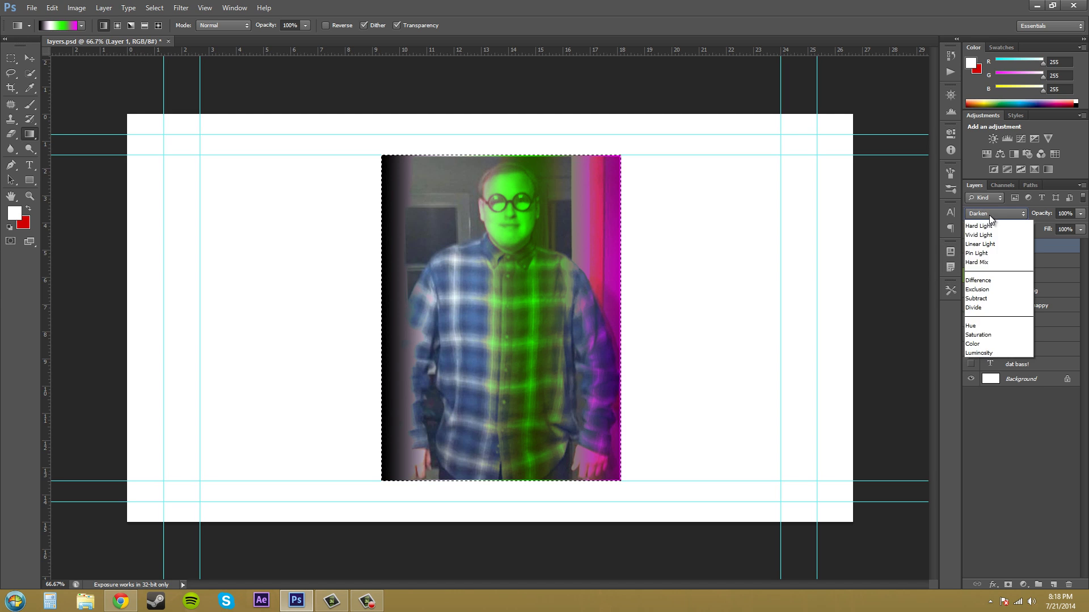
pyautogui.click(992, 255)
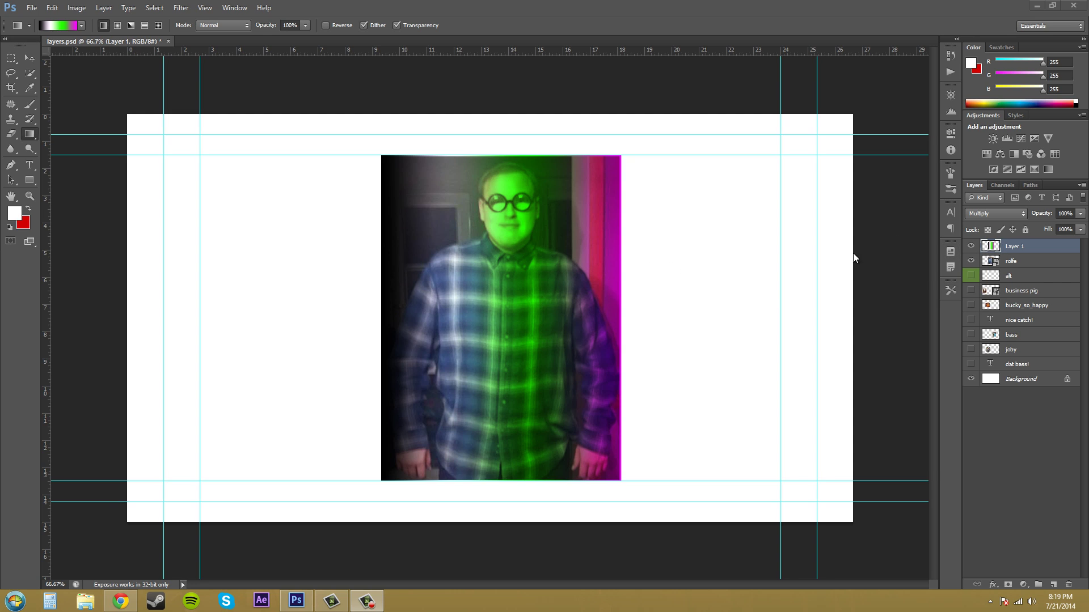
# Change Layer 1's blend mode from Multiply to Color Burn
pyautogui.click(989, 214)
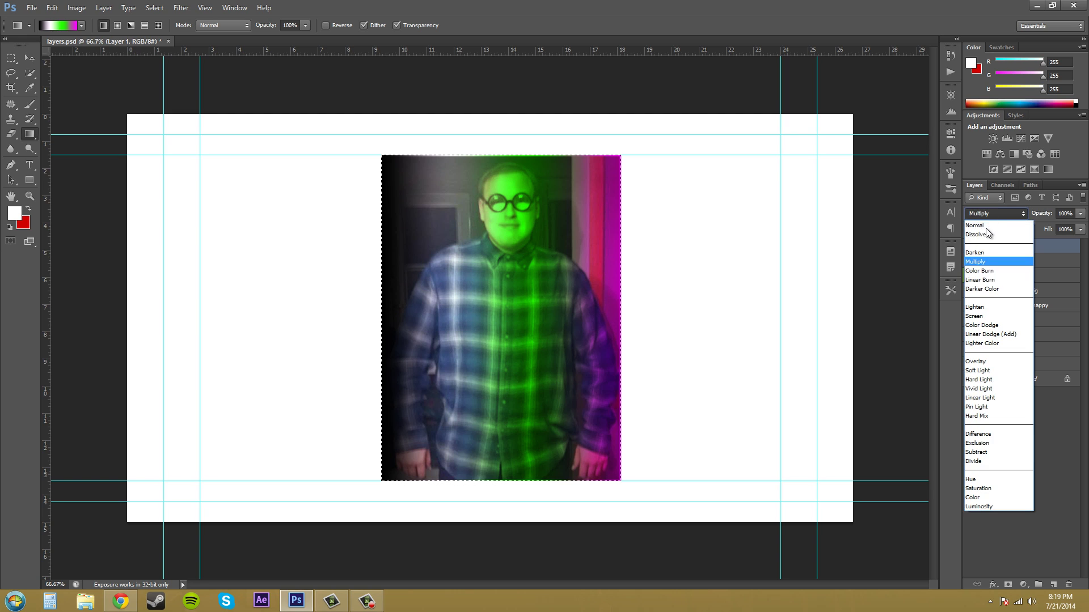
pyautogui.click(980, 271)
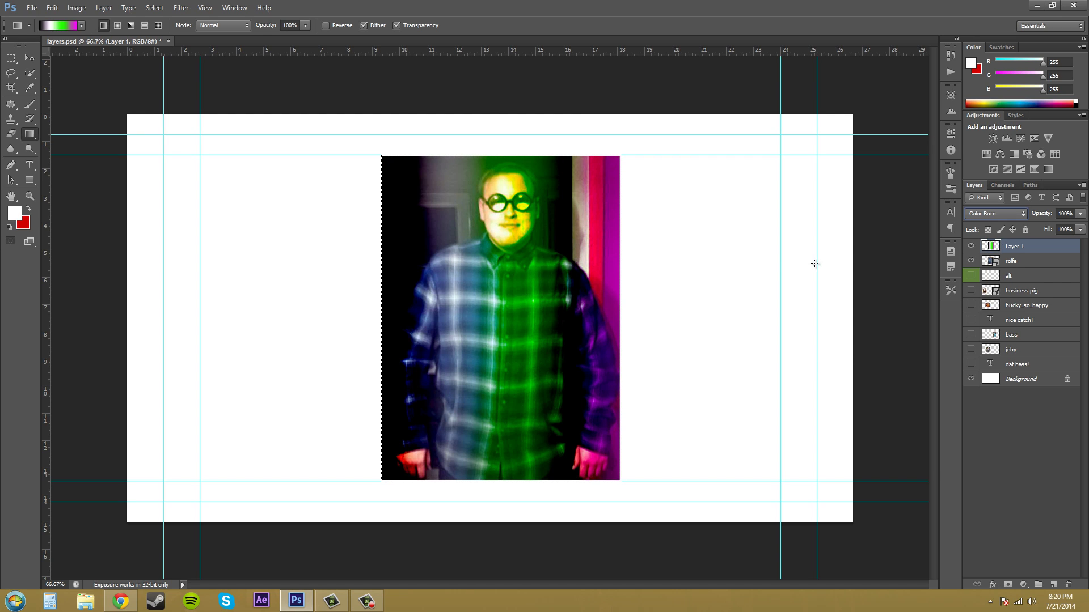
# Set Layer 1's blend mode to Linear Burn and deselect with Ctrl+D
pyautogui.click(999, 216)
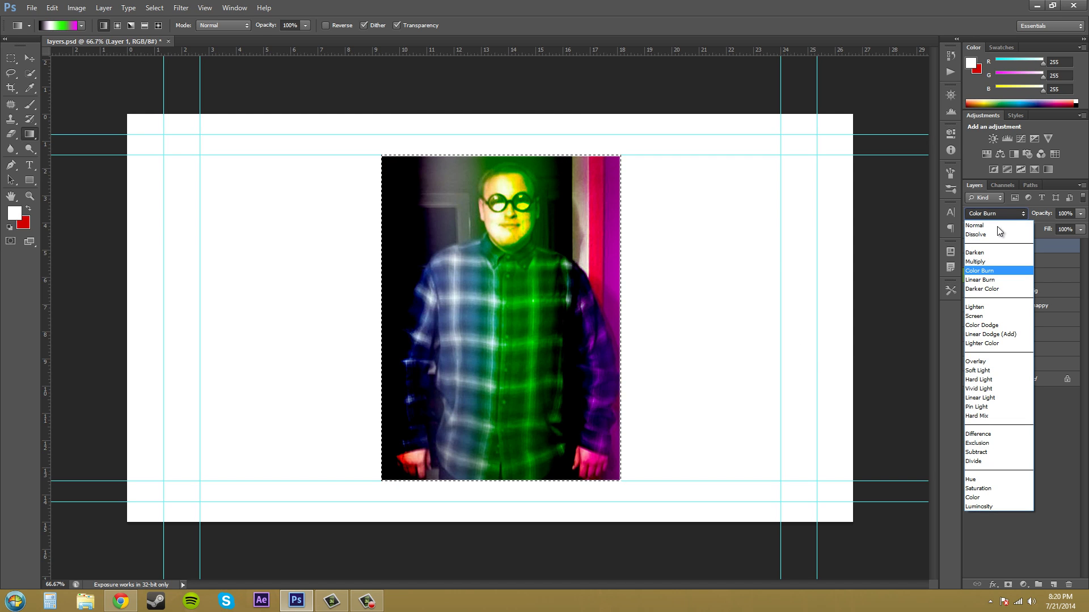
pyautogui.click(983, 281)
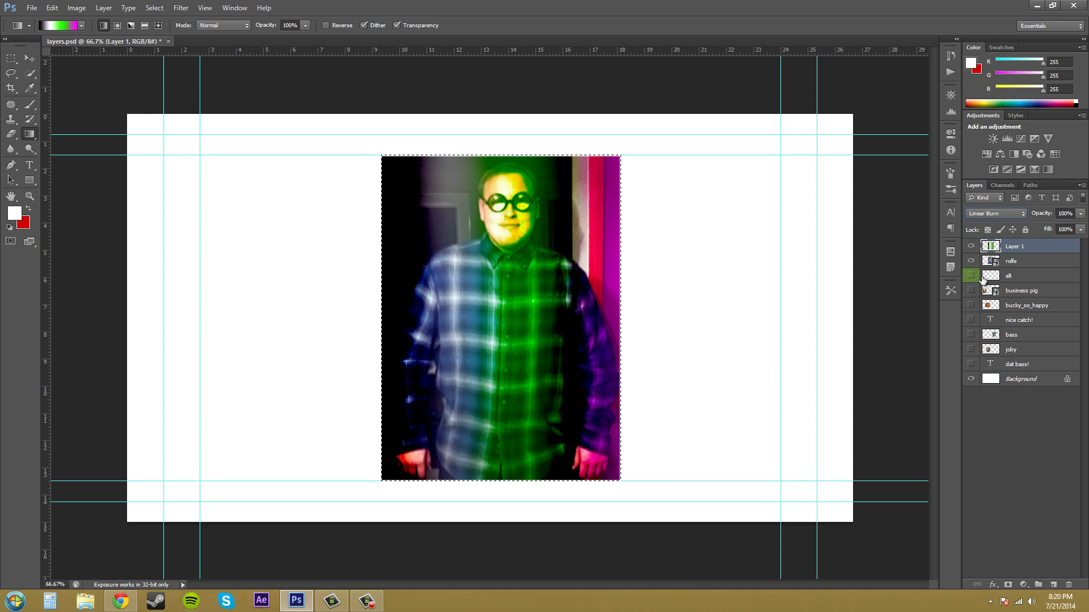
pyautogui.hotkey('ctrl', 'd')
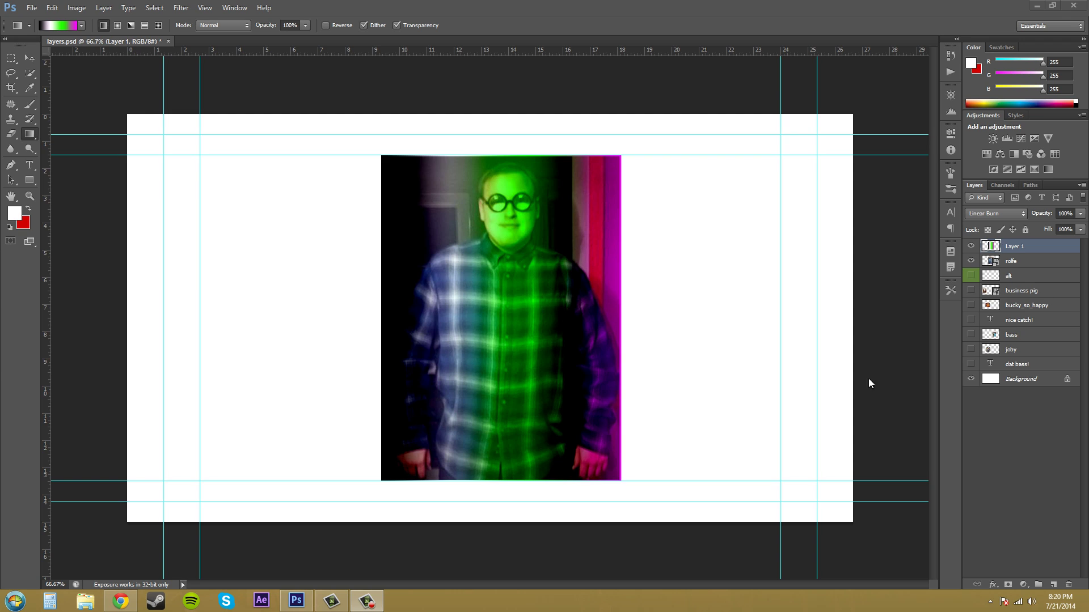
# Set Layer 1 to Darker Color, briefly previewing Lighten, then select the Move tool
pyautogui.click(998, 214)
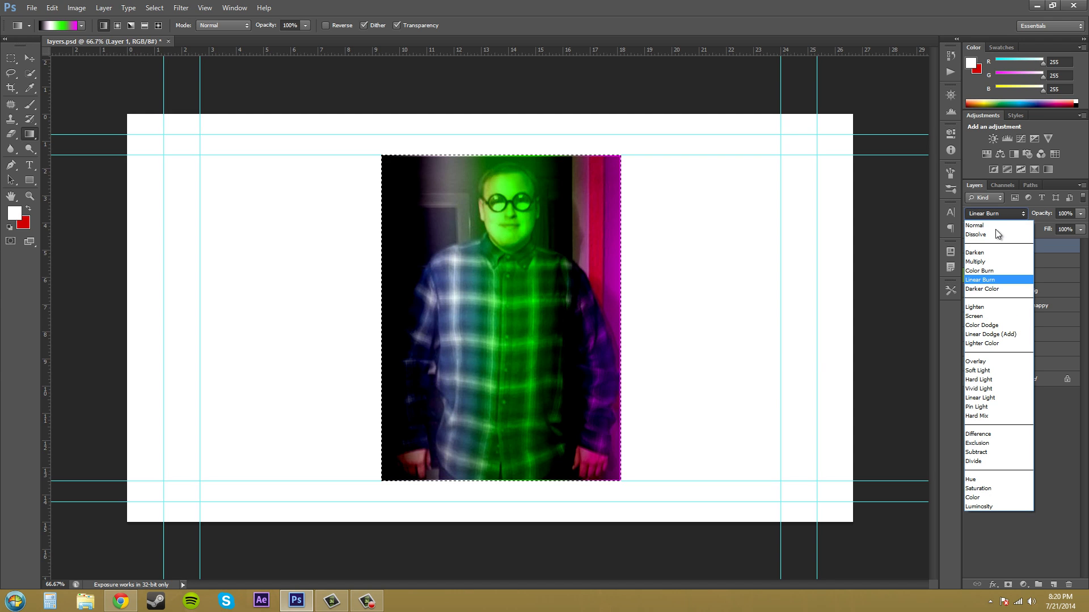
pyautogui.click(987, 289)
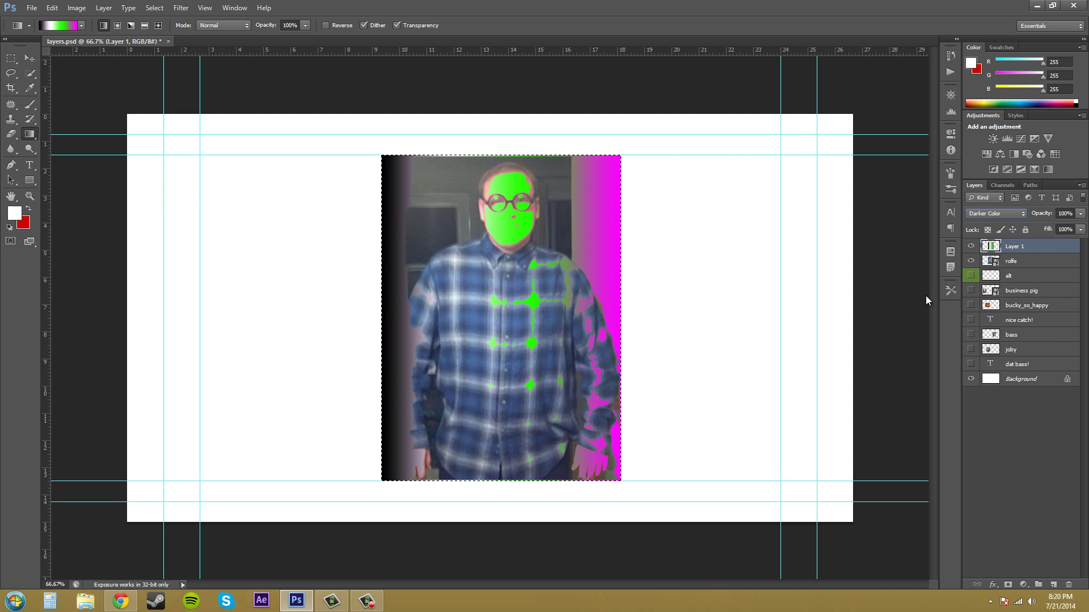
pyautogui.press('Down')
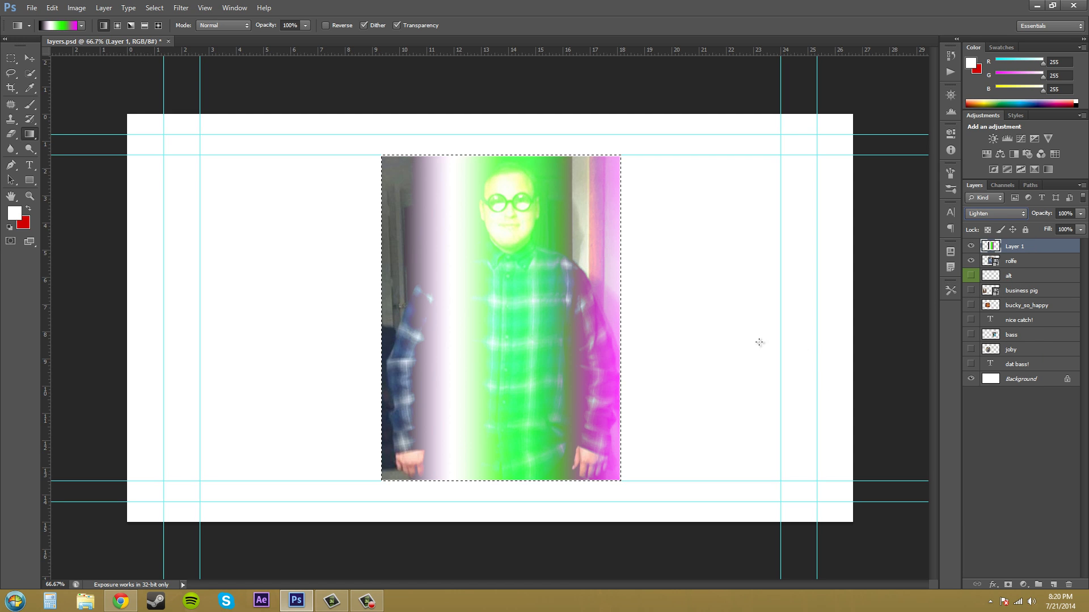
pyautogui.press('Up')
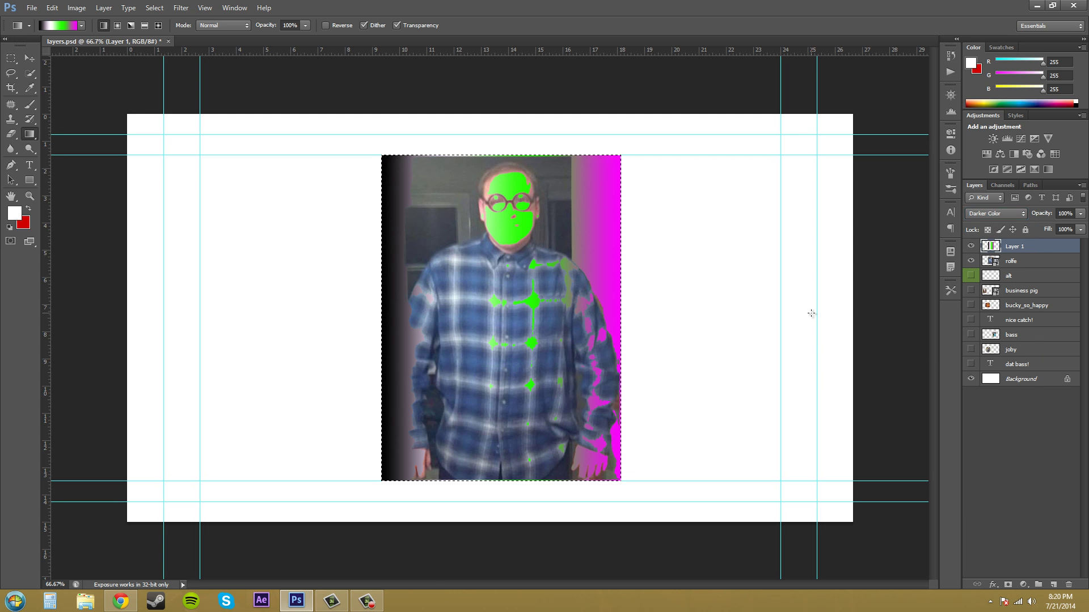
pyautogui.click(30, 57)
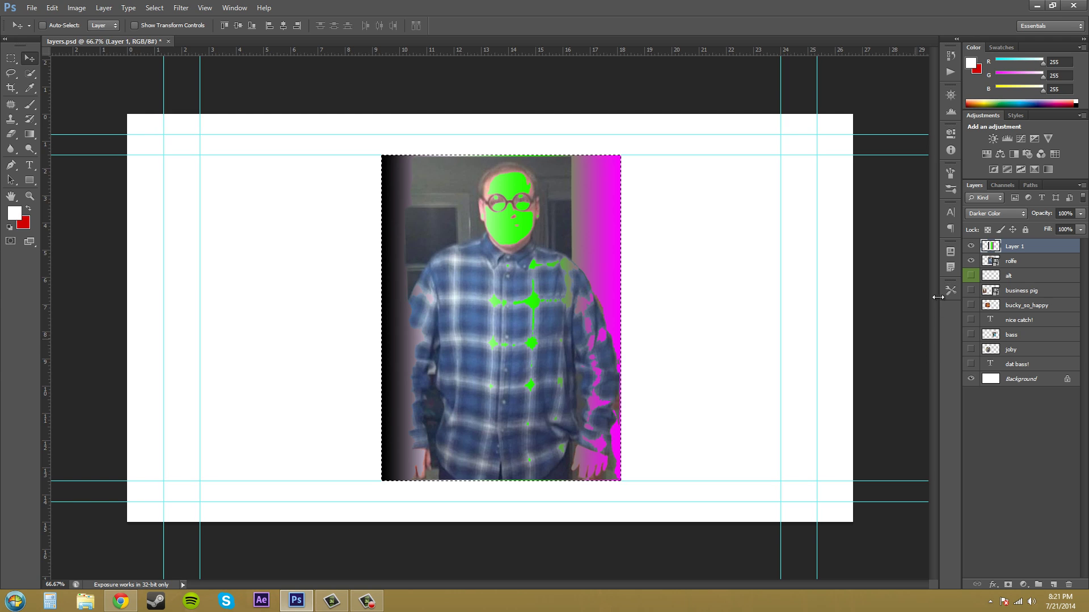
pyautogui.click(1005, 211)
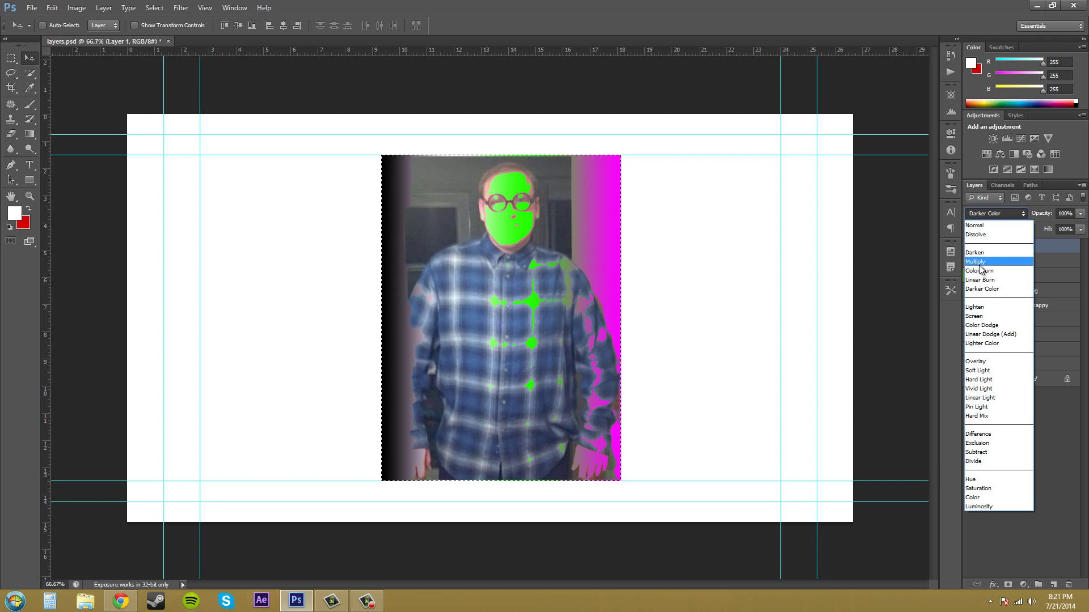
pyautogui.click(912, 260)
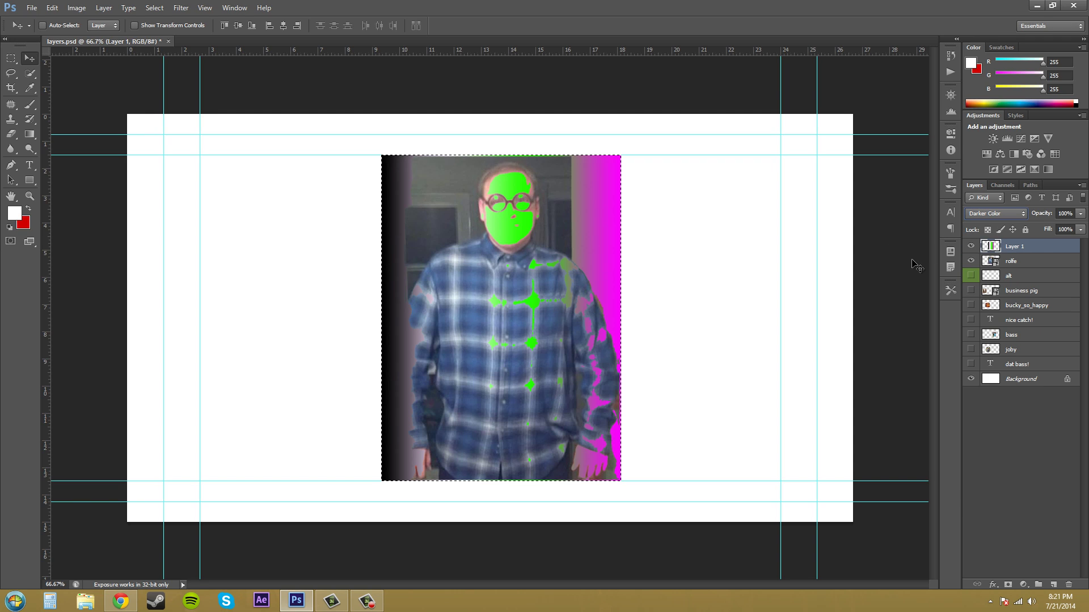
pyautogui.click(974, 215)
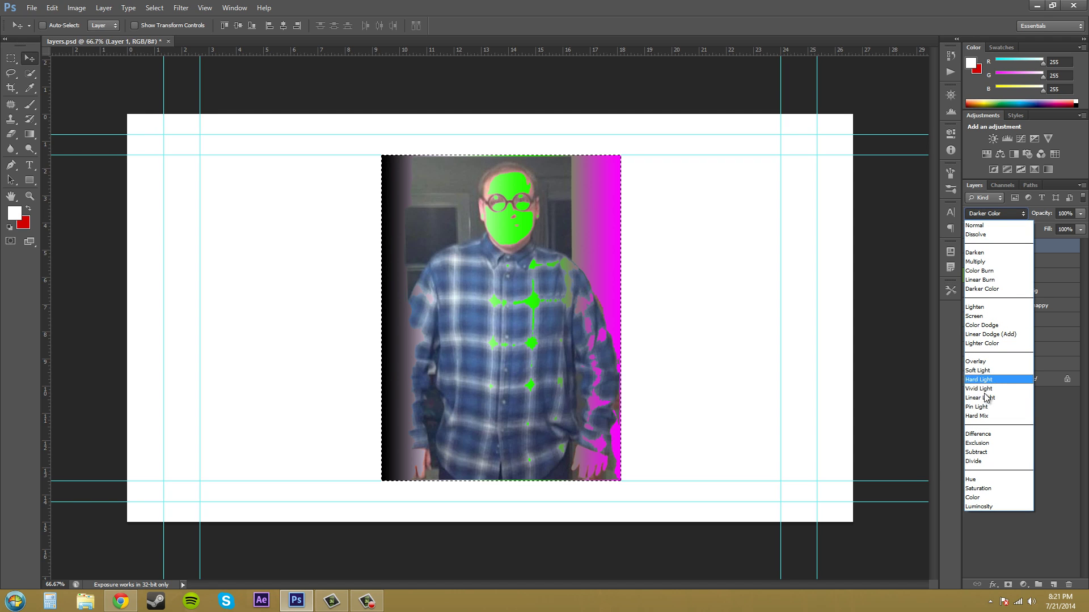
pyautogui.click(898, 388)
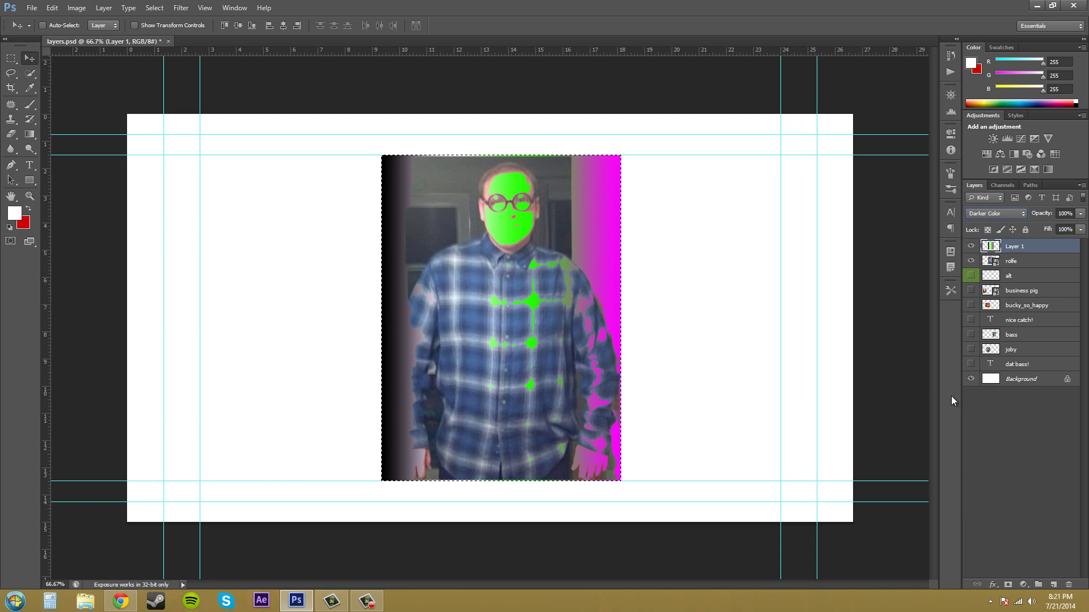